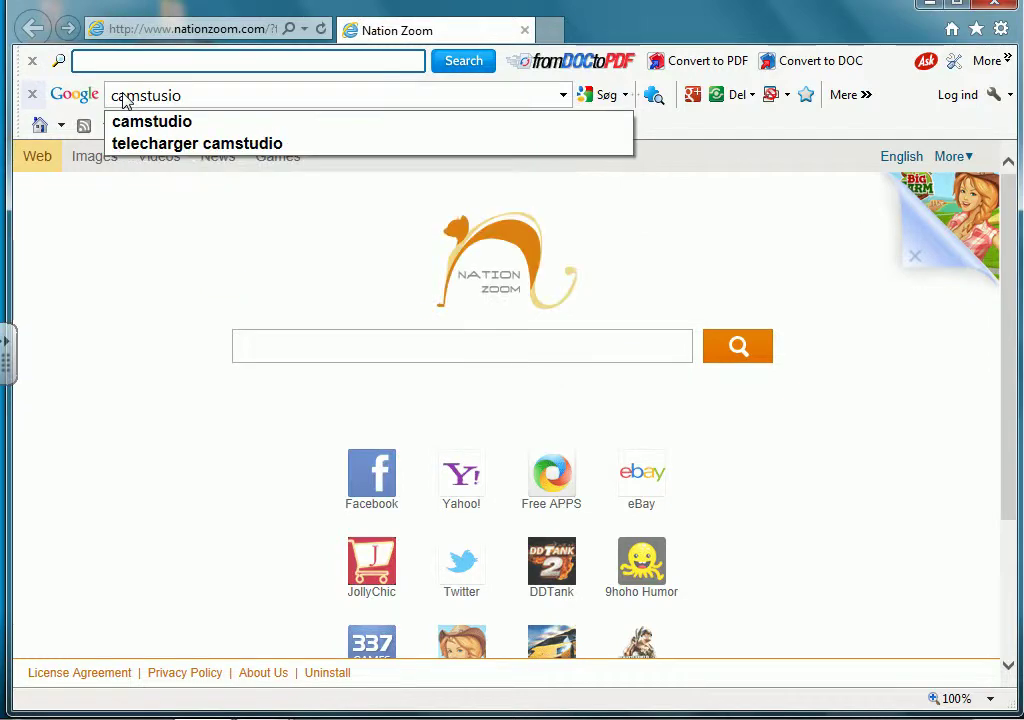
Correct the Google search term to "camstudio", run the search, and open the Softonic CamStudio download result.
{"action": "key", "text": "BackSpace"}
{"action": "key", "text": "BackSpace"}
{"action": "key", "text": "BackSpace"}
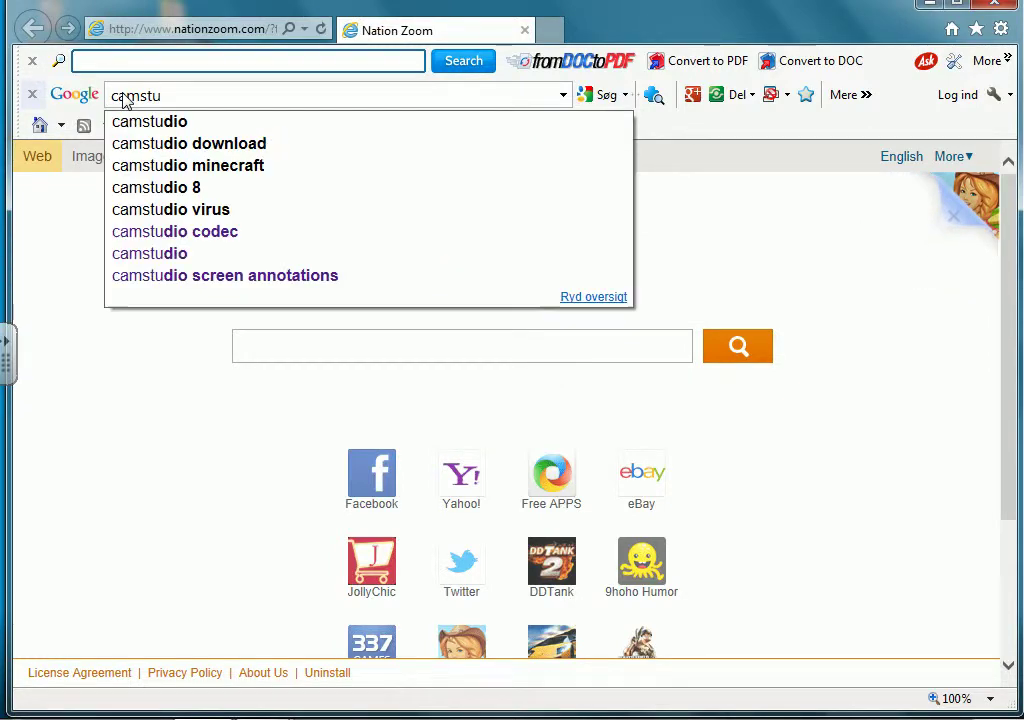
{"action": "type", "text": "dio"}
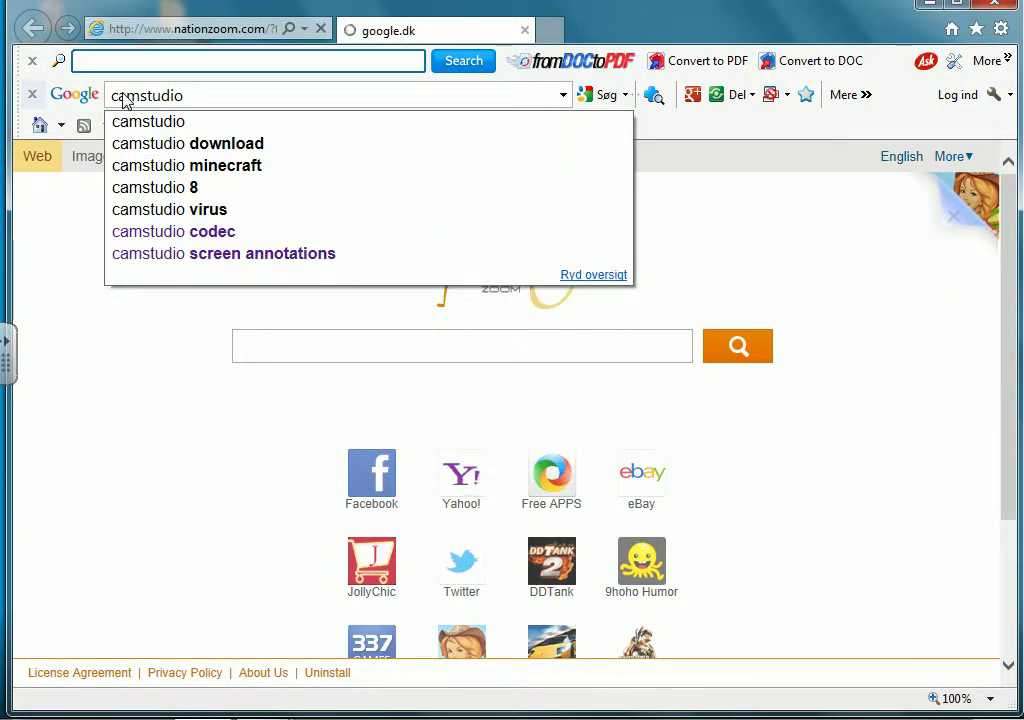
{"action": "scroll", "coordinate": [125, 350], "scroll_direction": "down", "scroll_amount": 1}
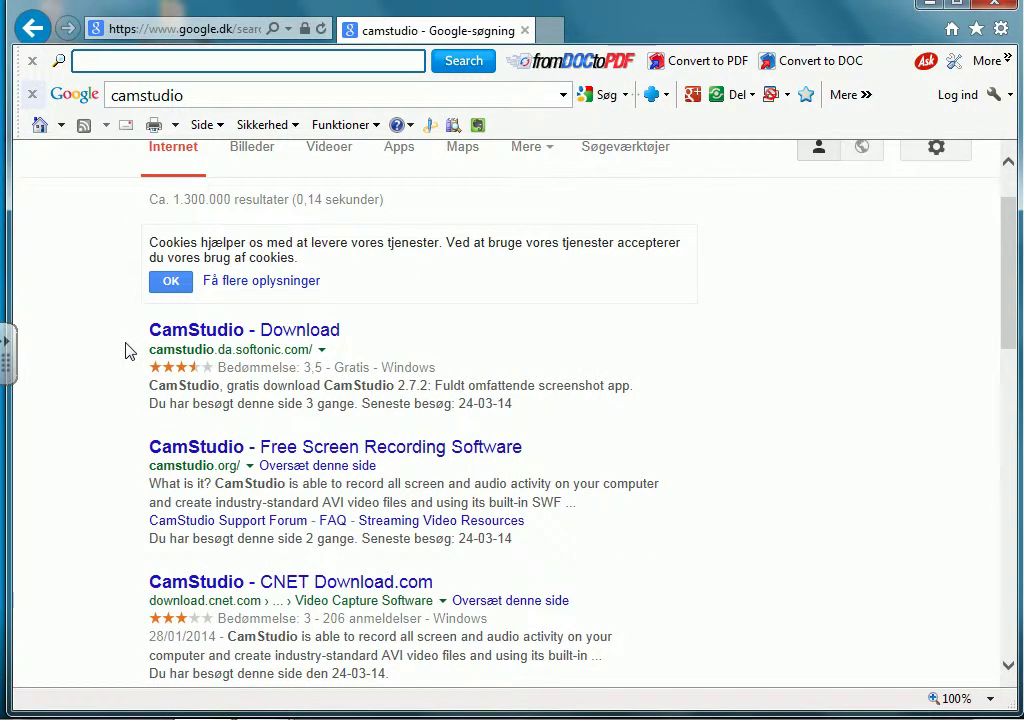
{"action": "scroll", "coordinate": [126, 350], "scroll_direction": "down", "scroll_amount": 1}
{"action": "scroll", "coordinate": [126, 350], "scroll_direction": "up", "scroll_amount": 1}
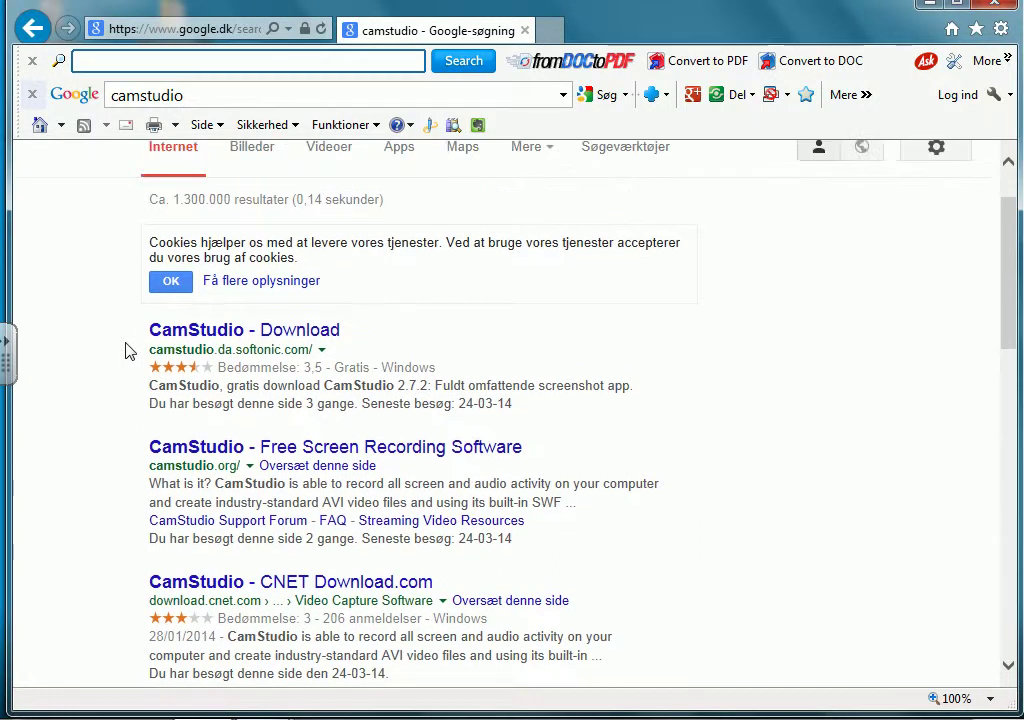
{"action": "left_click", "coordinate": [210, 340]}
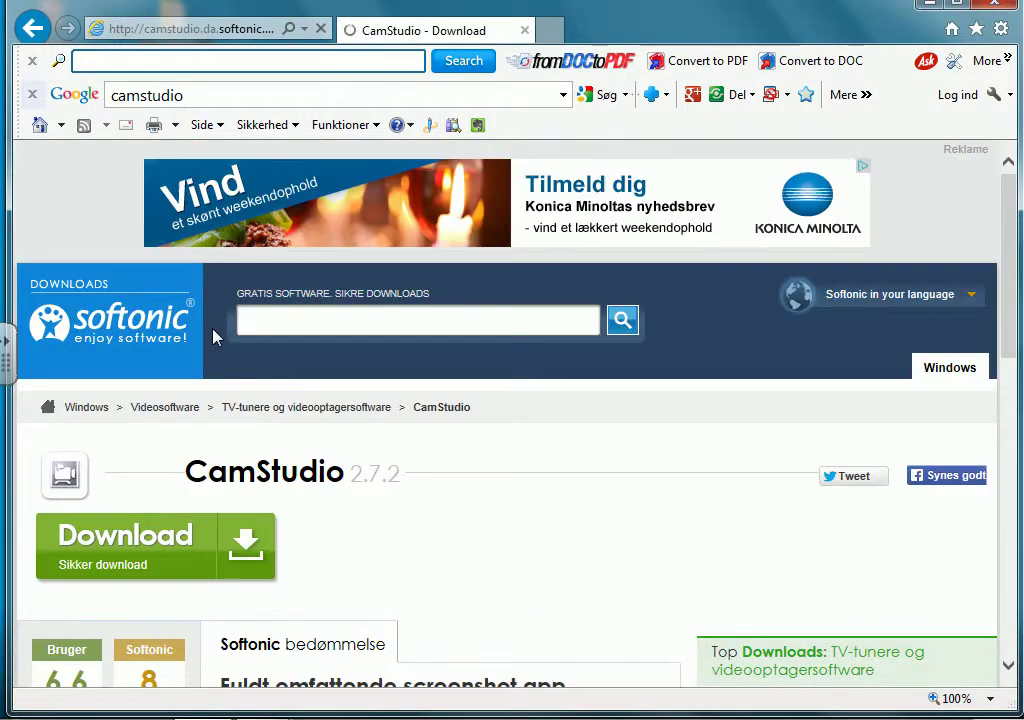
Download CamStudio 2.7.2 from Softonic and save SoftonicDownloader_for_camstudio to the desktop (Skrivebord), replacing the existing file.
{"action": "left_click", "coordinate": [130, 545]}
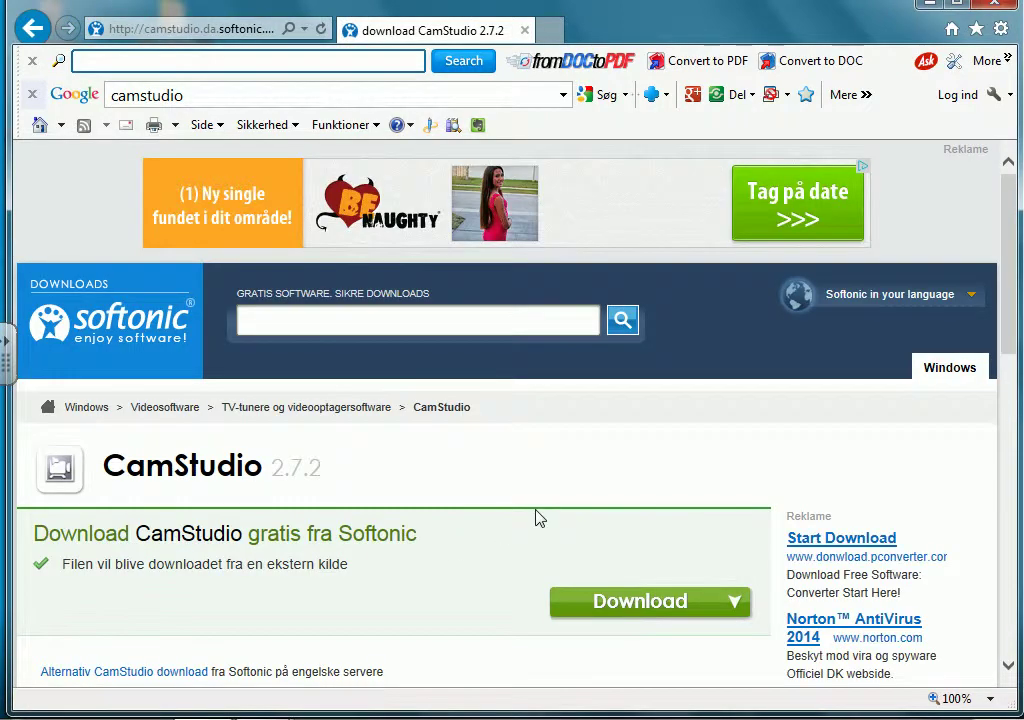
{"action": "left_click", "coordinate": [636, 604]}
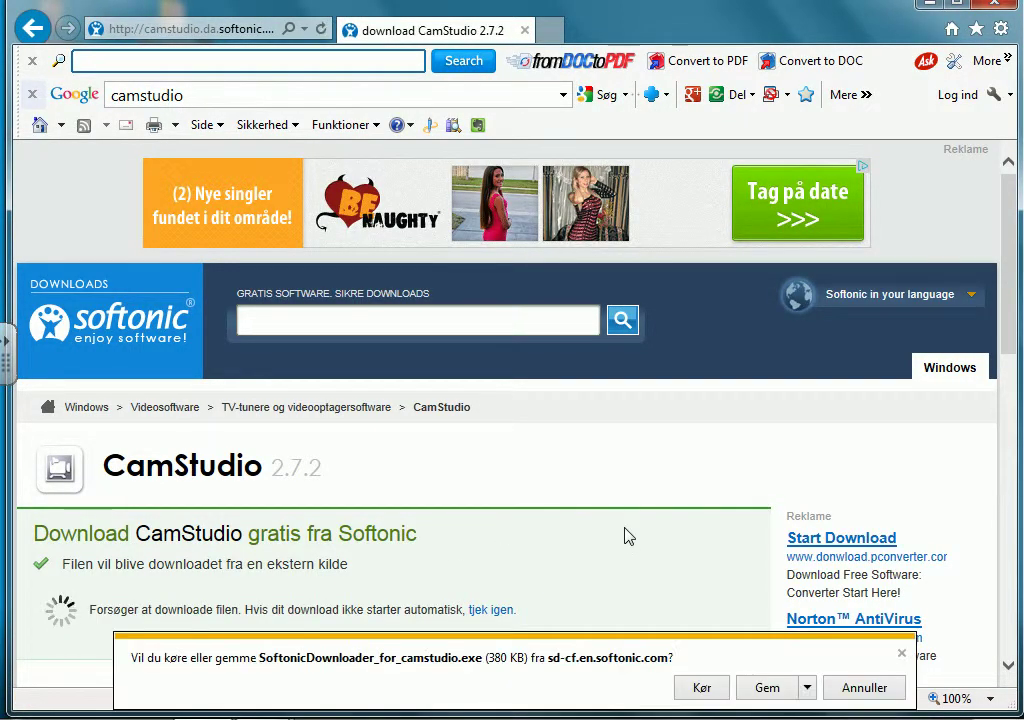
{"action": "left_click", "coordinate": [808, 688]}
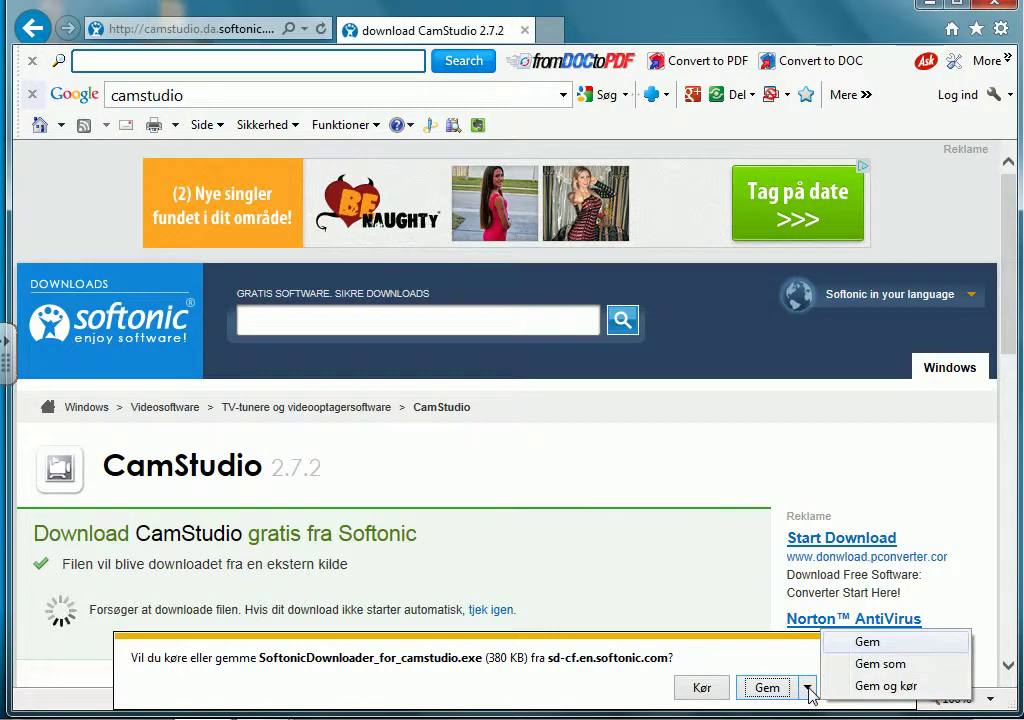
{"action": "left_click", "coordinate": [879, 665]}
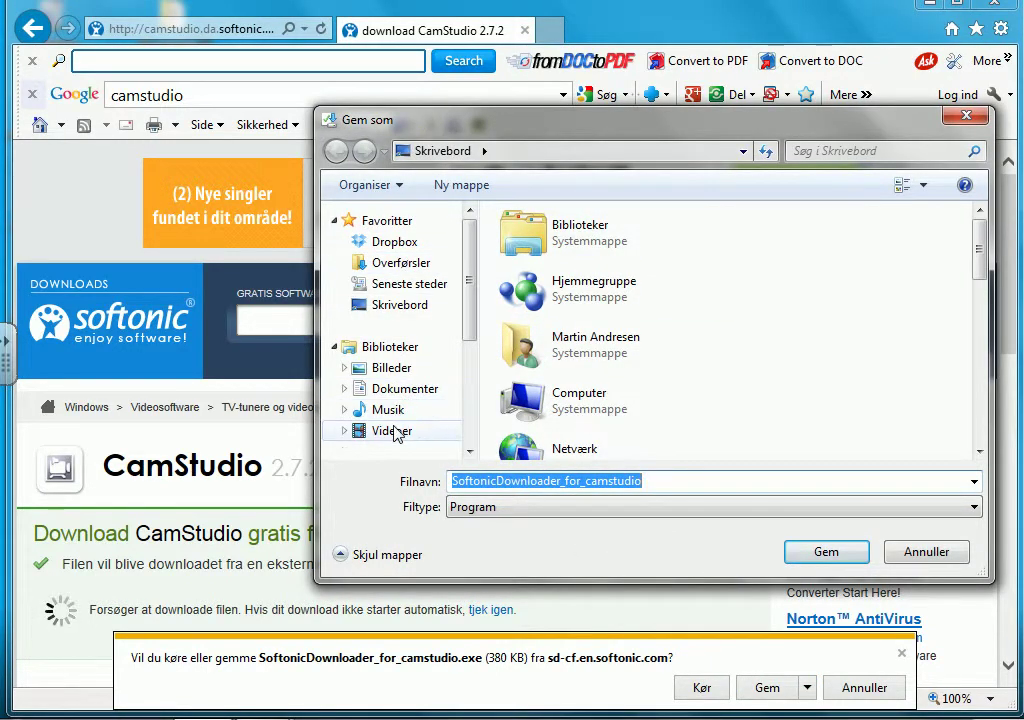
{"action": "left_click", "coordinate": [395, 308]}
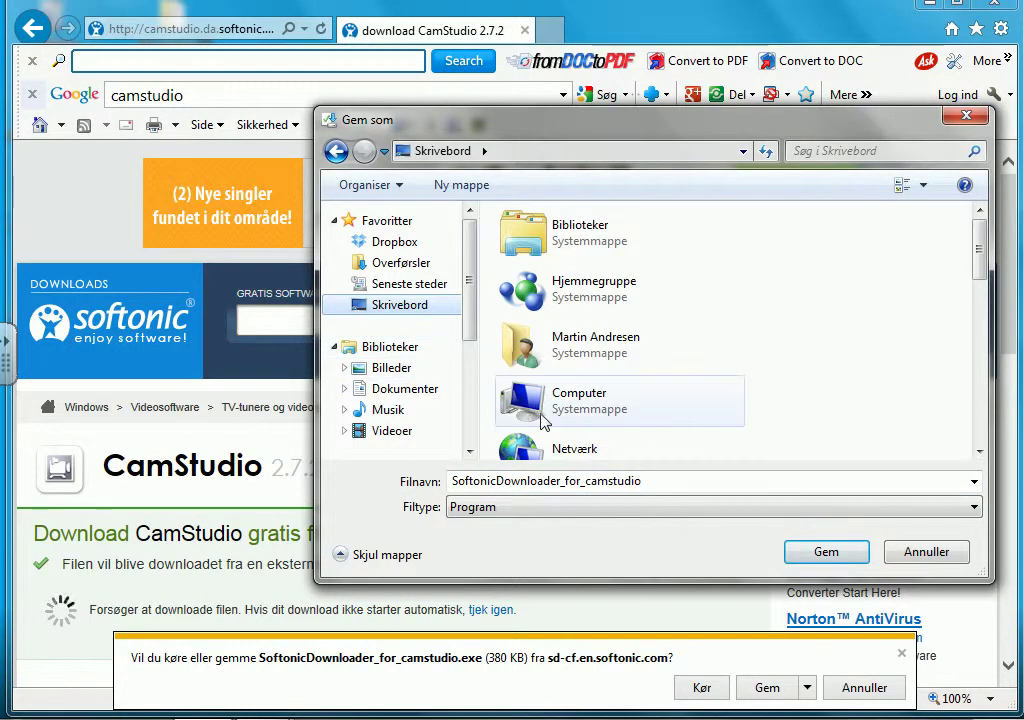
{"action": "left_click", "coordinate": [823, 554]}
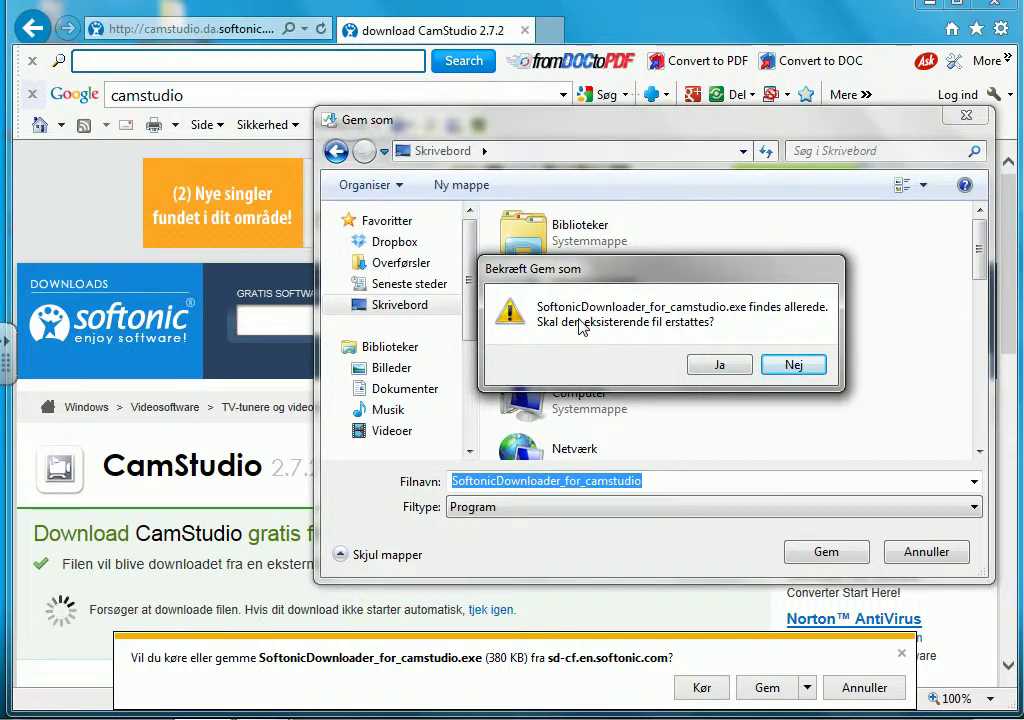
{"action": "left_click", "coordinate": [720, 366]}
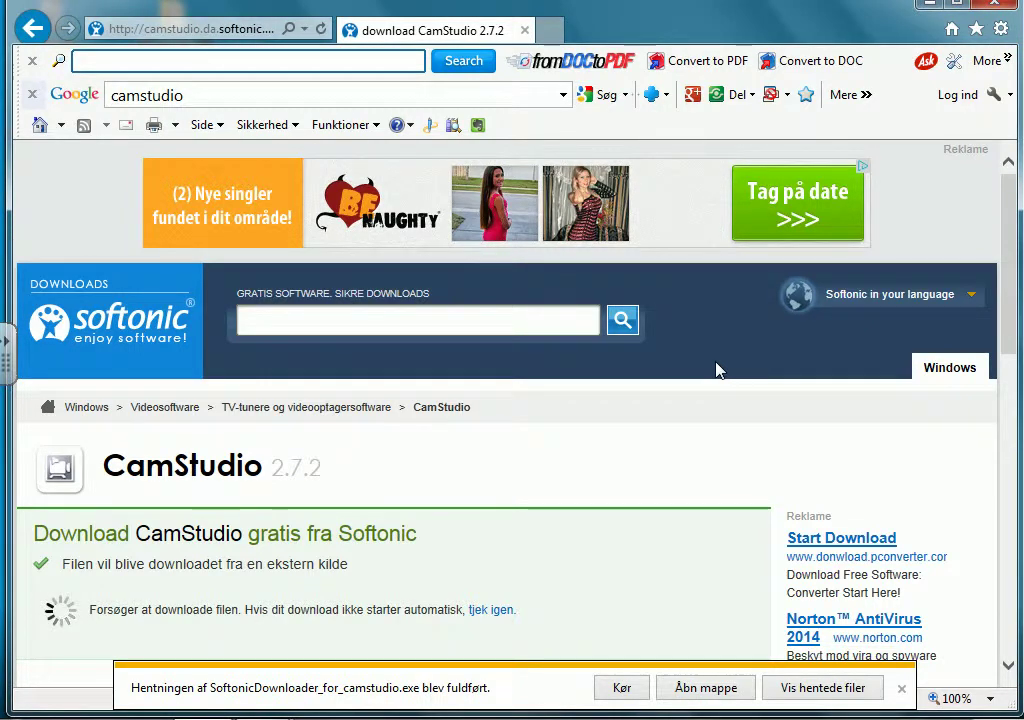
Minimize the browser and accept the license agreement in the CamStudio OSS Desktop Recorder setup wizard.
{"action": "left_click", "coordinate": [930, 8]}
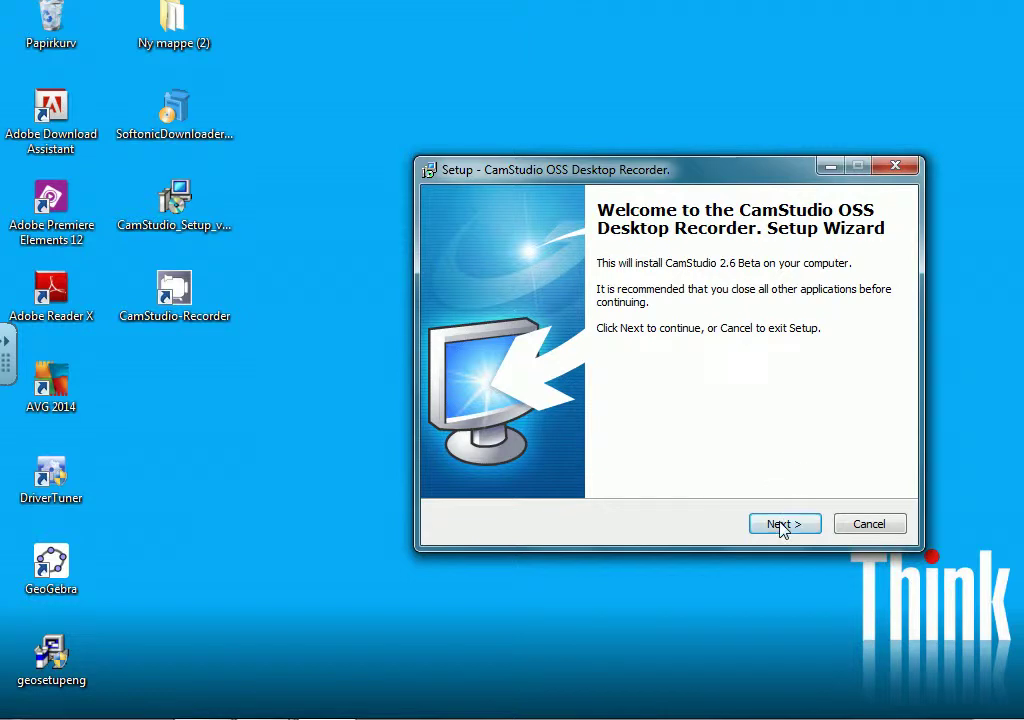
{"action": "left_click", "coordinate": [783, 524]}
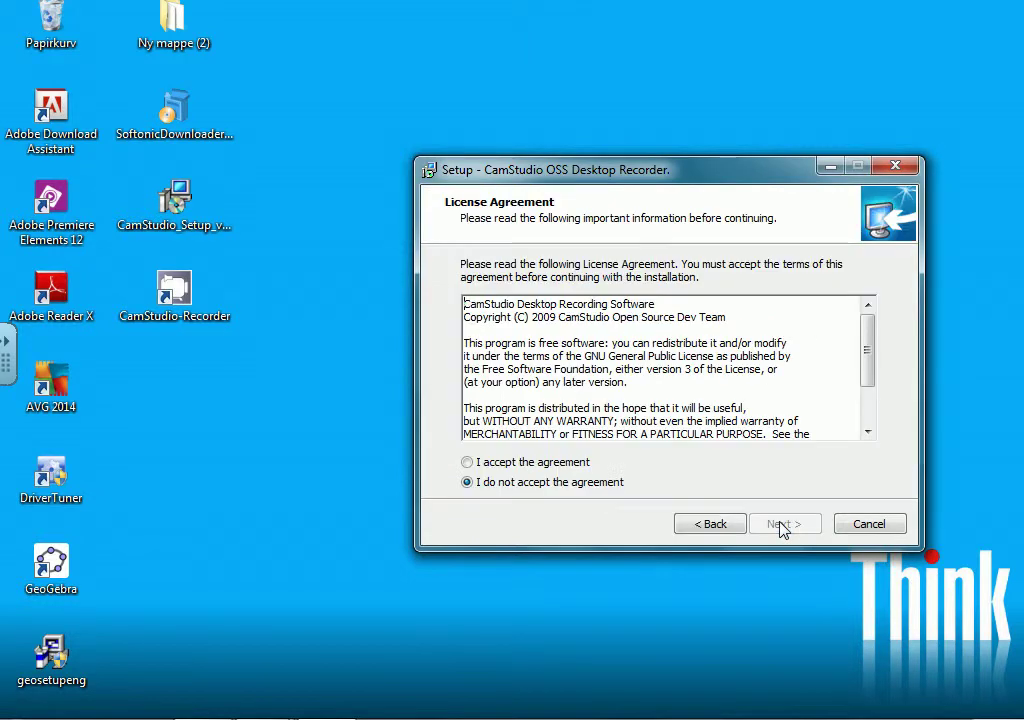
{"action": "left_click", "coordinate": [467, 463]}
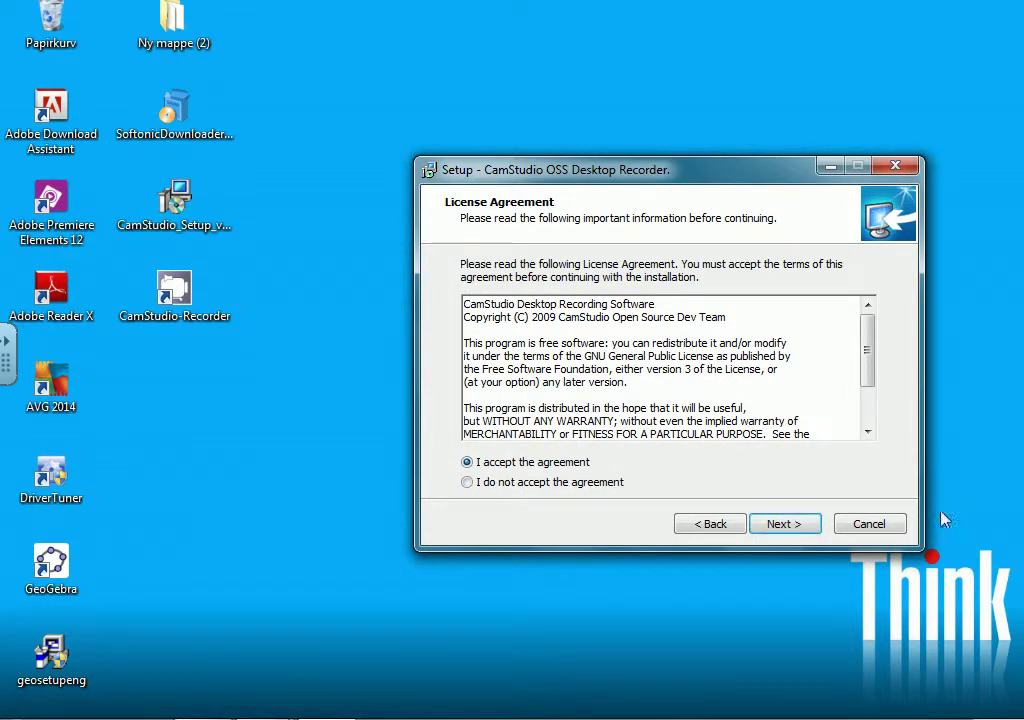
{"action": "left_click", "coordinate": [782, 526]}
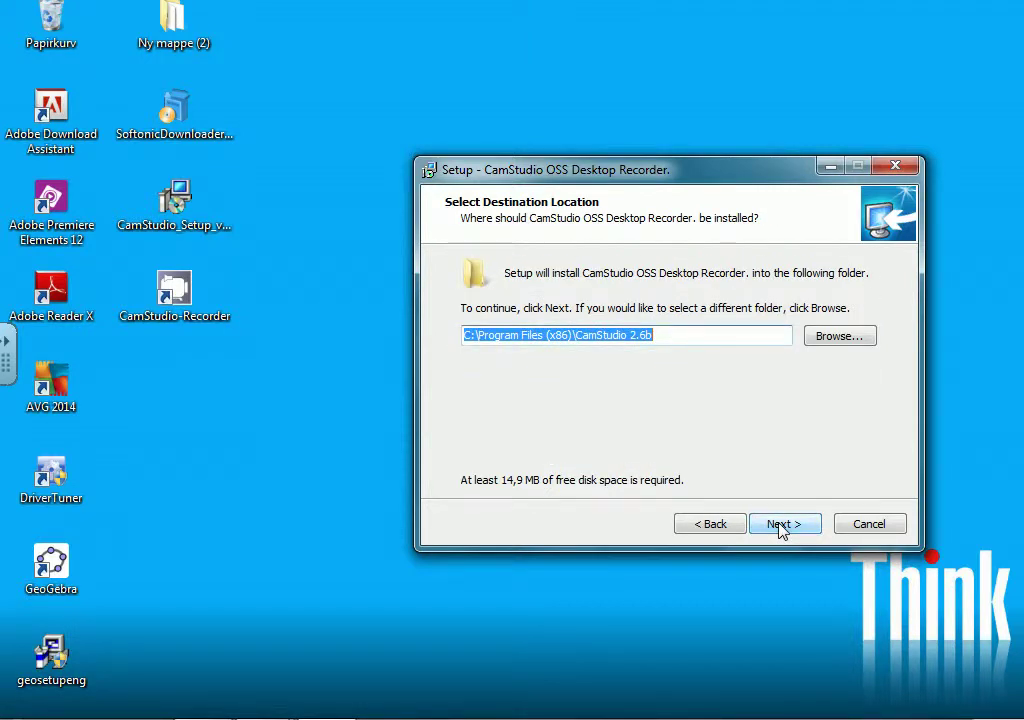
Go through the setup options with the default folders, full installation with CamCodec 1.5 and a desktop icon, and exit Setup without installing.
{"action": "left_click", "coordinate": [782, 526]}
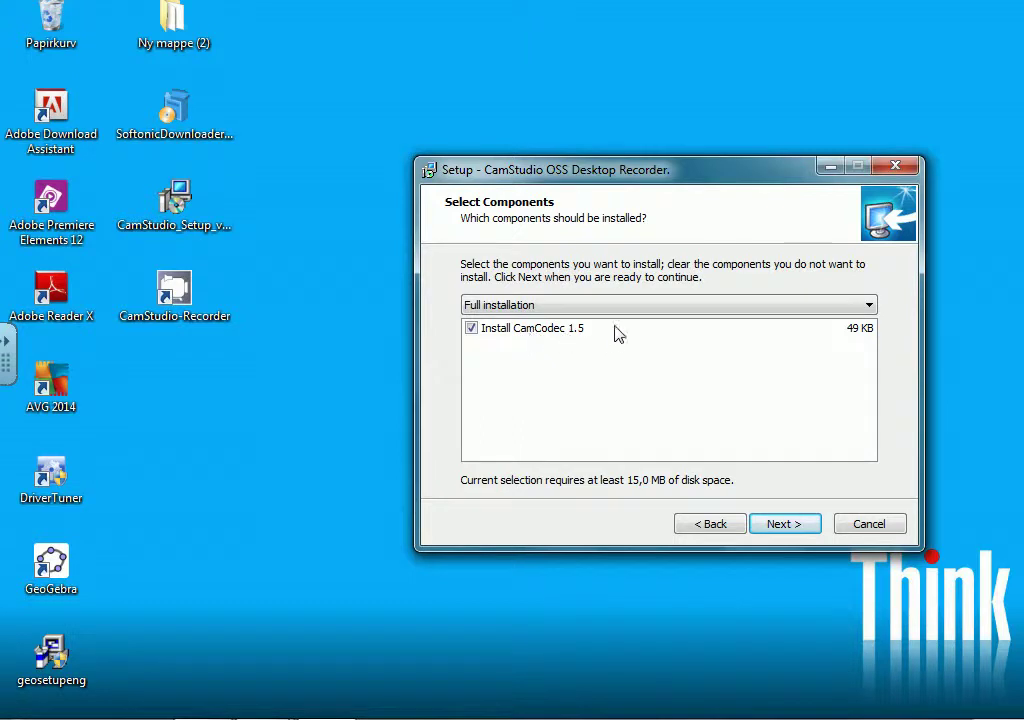
{"action": "left_click", "coordinate": [783, 525]}
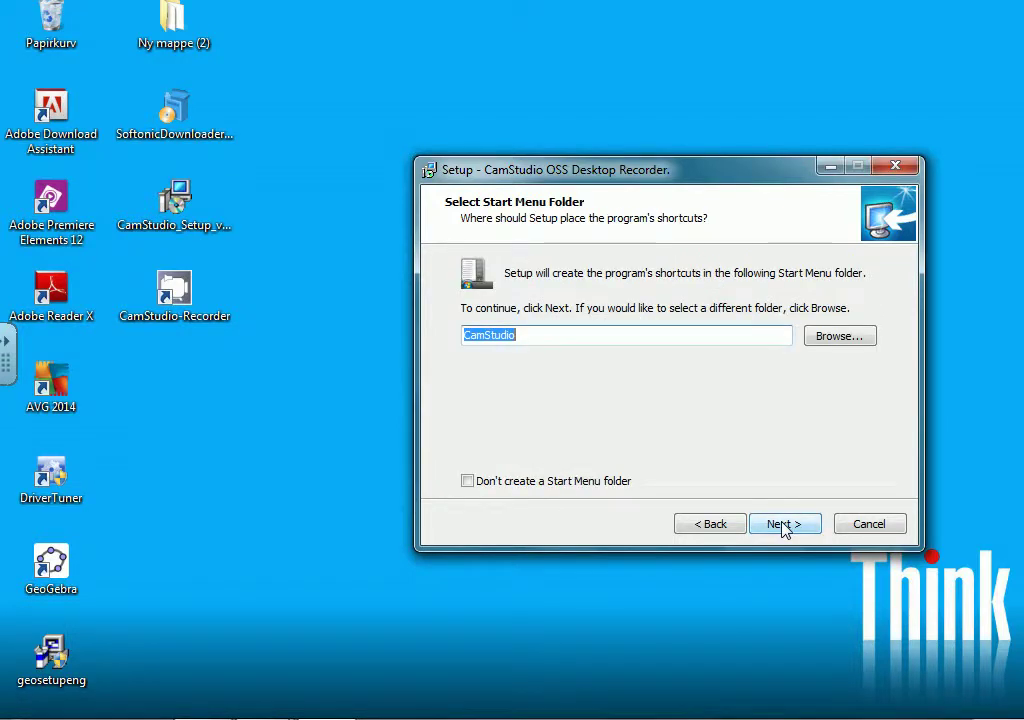
{"action": "left_click", "coordinate": [784, 525]}
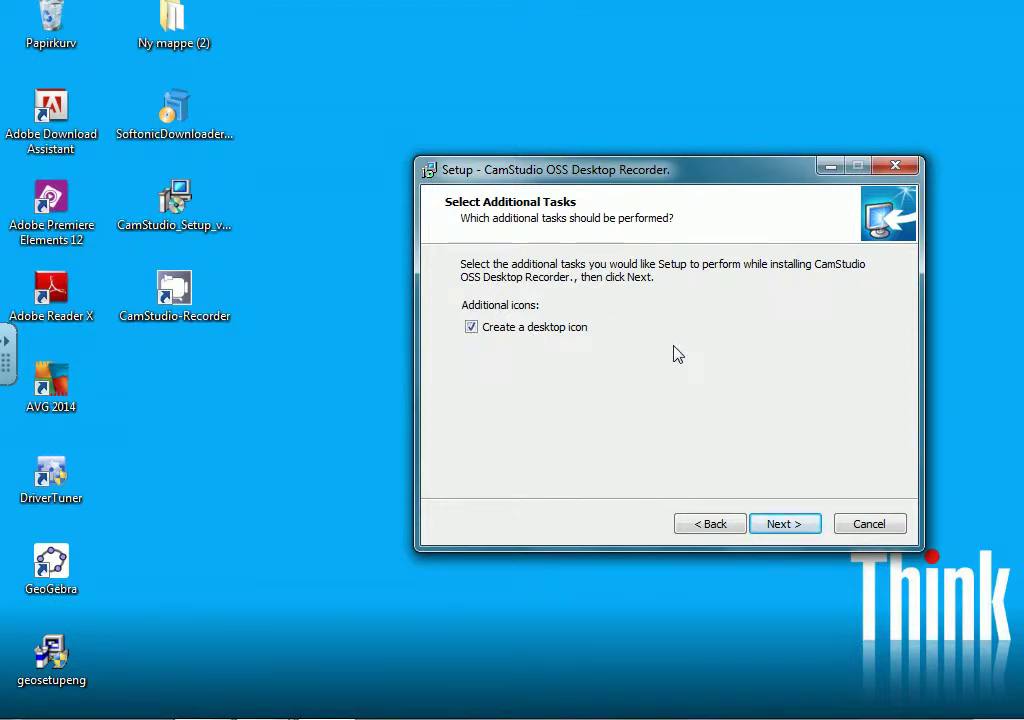
{"action": "left_click", "coordinate": [785, 530]}
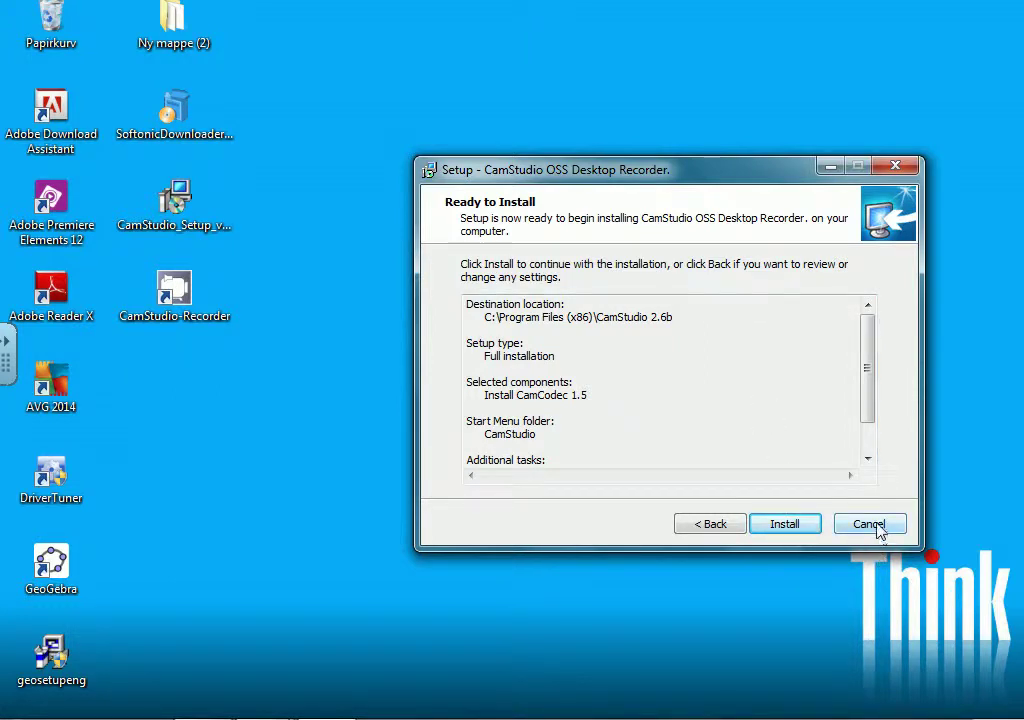
{"action": "left_click", "coordinate": [895, 165]}
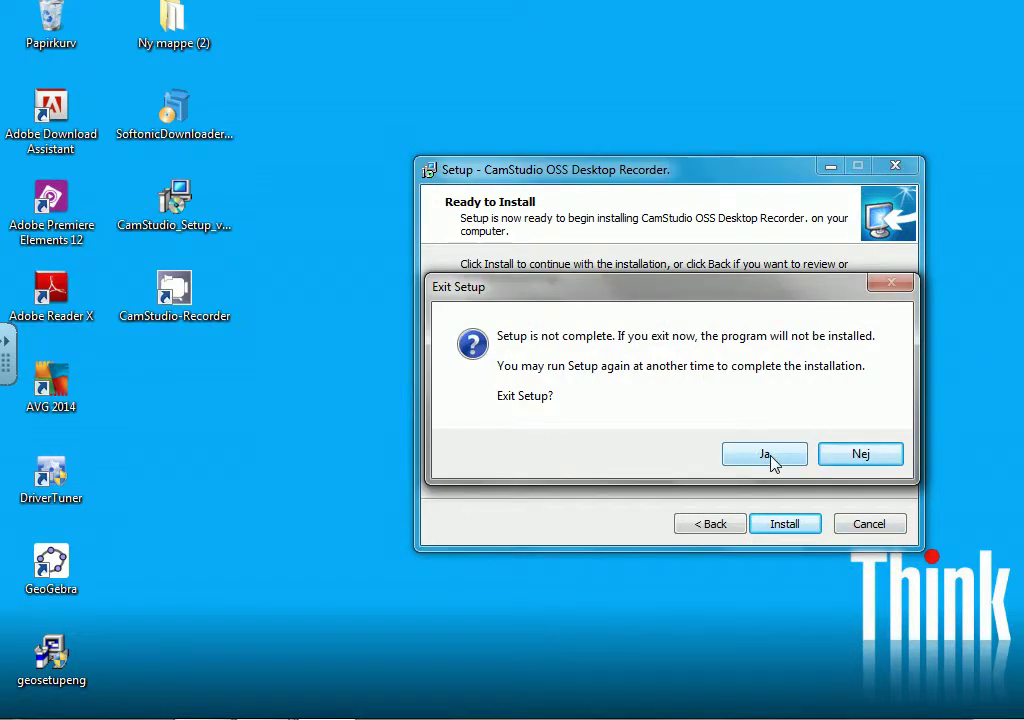
{"action": "left_click", "coordinate": [768, 455]}
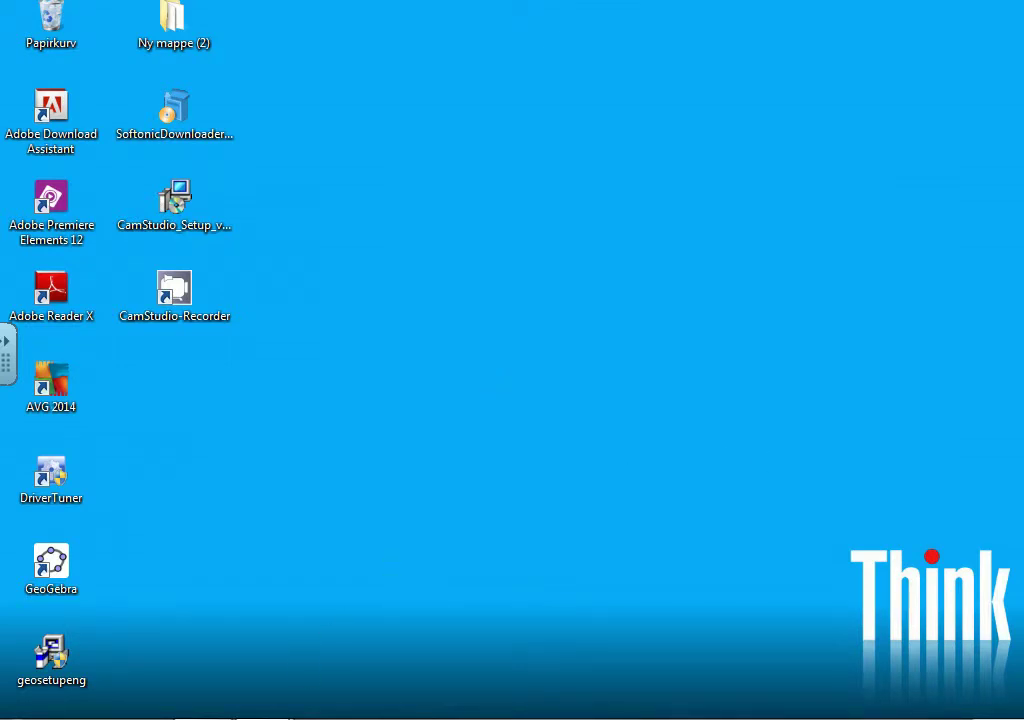
Return to the Internet Explorer window, dismiss the download notification, and search Google for "camstudio codec".
{"action": "mouse_move", "coordinate": [202, 715]}
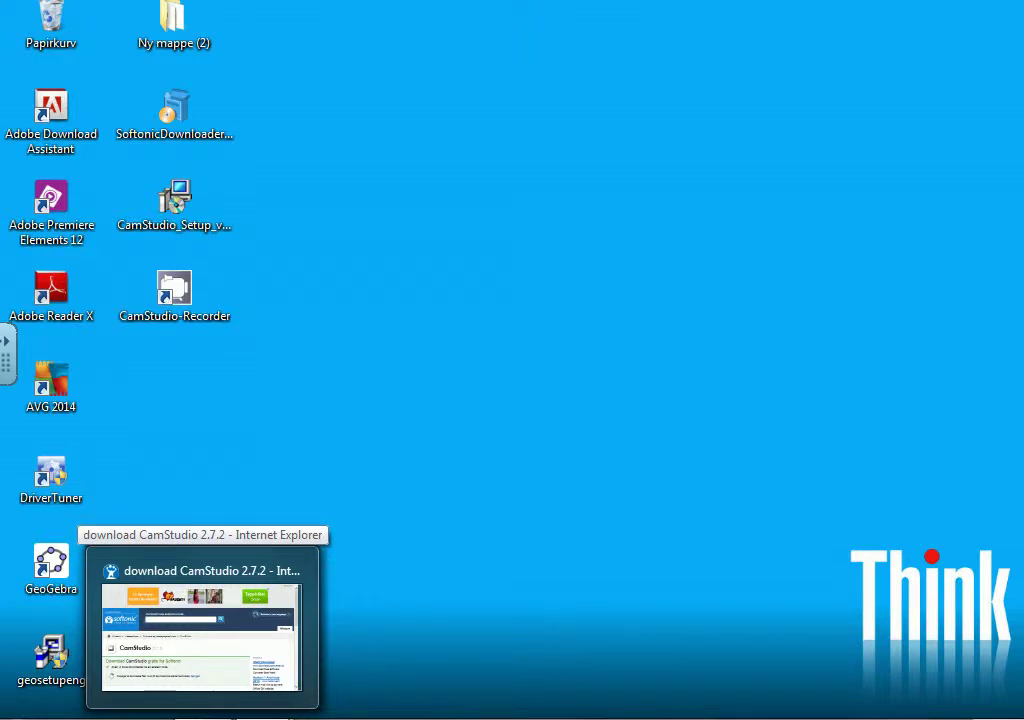
{"action": "left_click", "coordinate": [200, 625]}
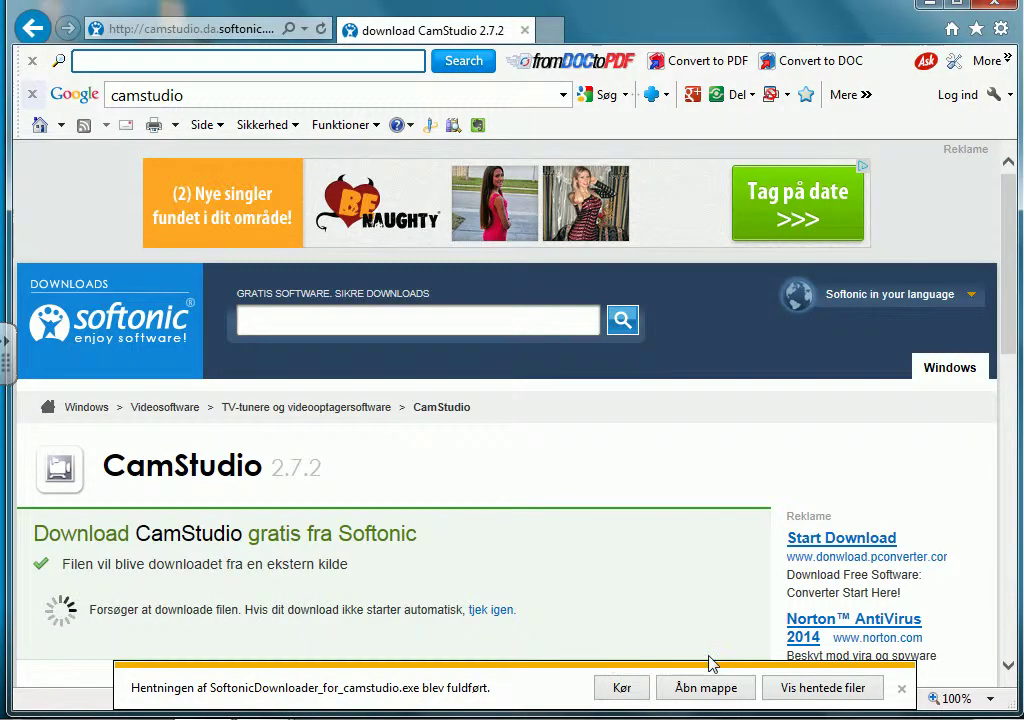
{"action": "left_click", "coordinate": [900, 689]}
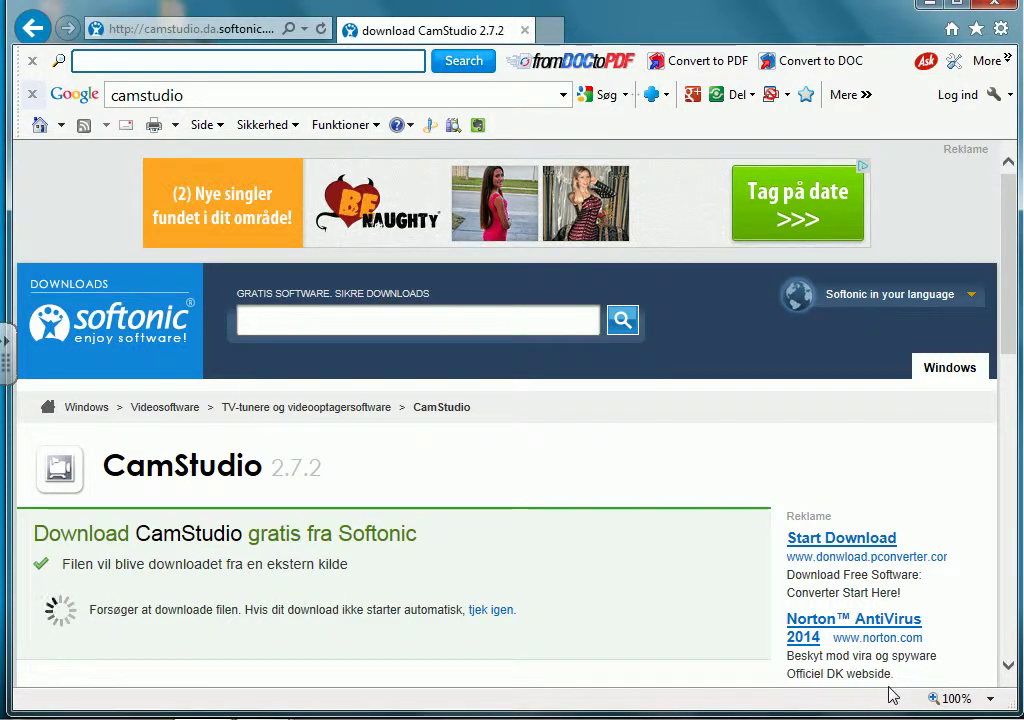
{"action": "left_click", "coordinate": [214, 101]}
{"action": "left_click", "coordinate": [213, 101]}
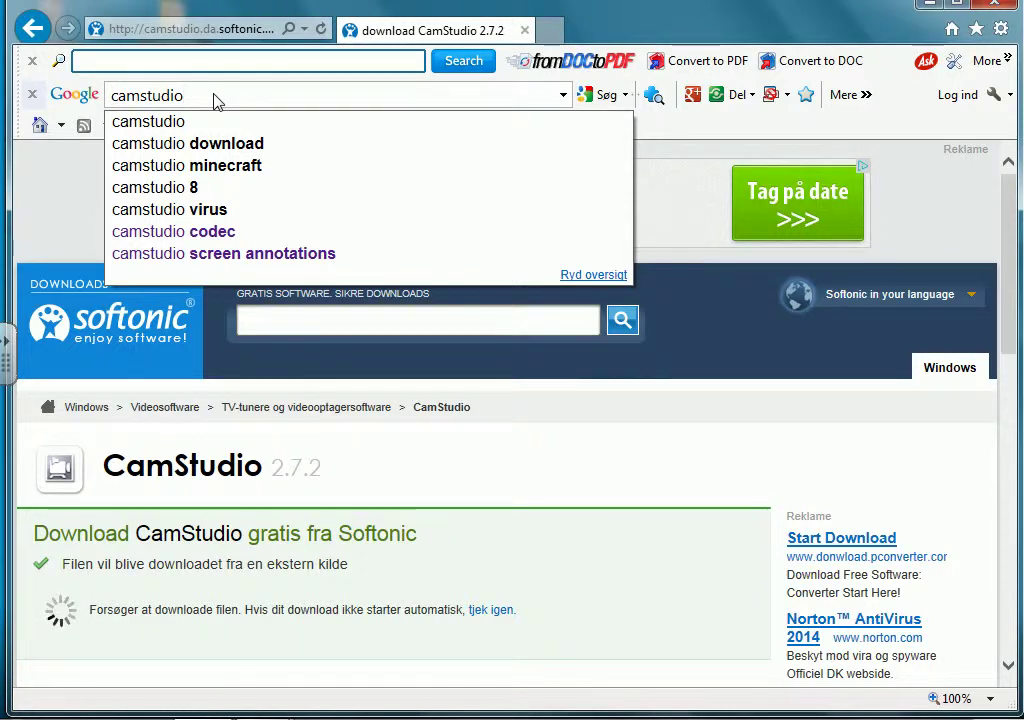
{"action": "type", "text": "codec"}
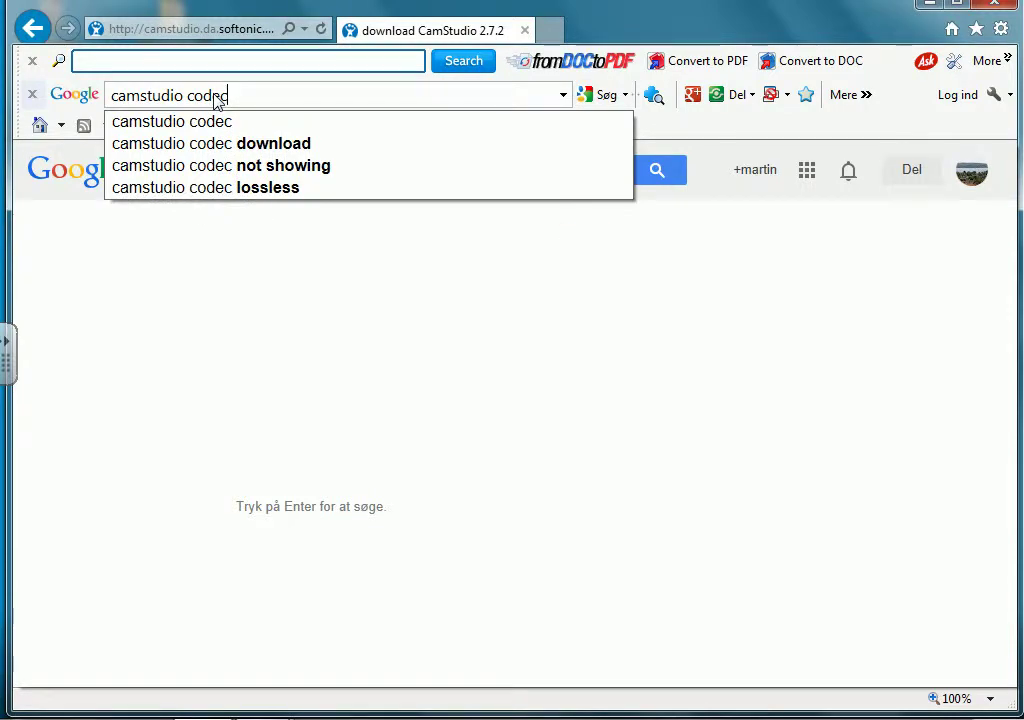
{"action": "key", "text": "Return"}
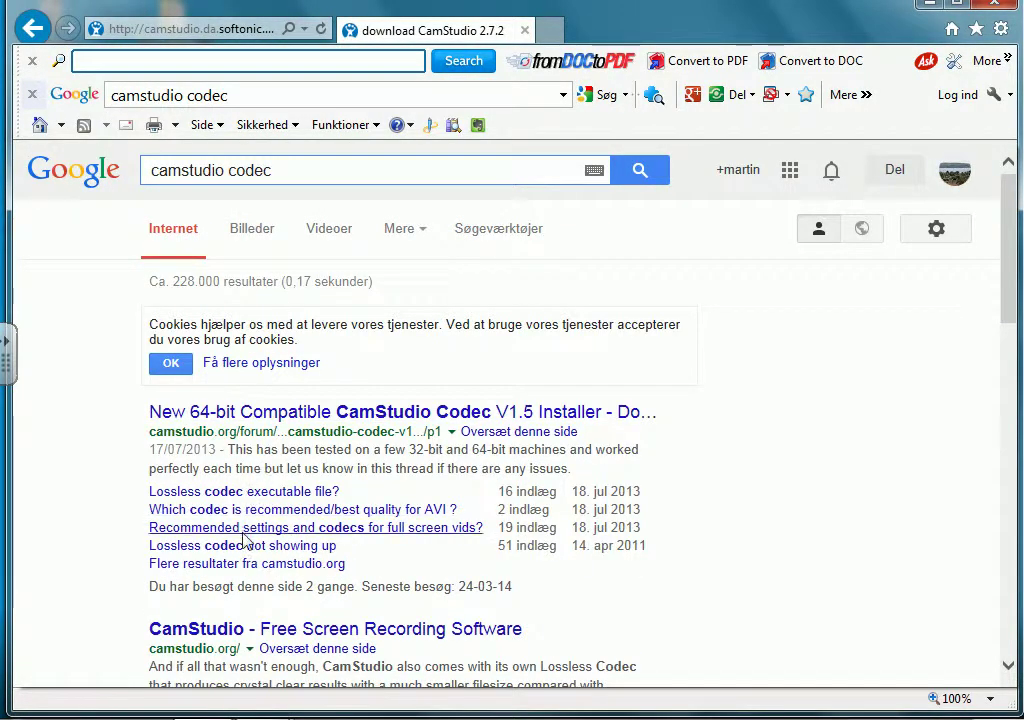
Open the free-codecs.com result for CamStudio Lossless Codec 1.5 and go to its download page.
{"action": "left_click", "coordinate": [1008, 666]}
{"action": "left_click", "coordinate": [1008, 668]}
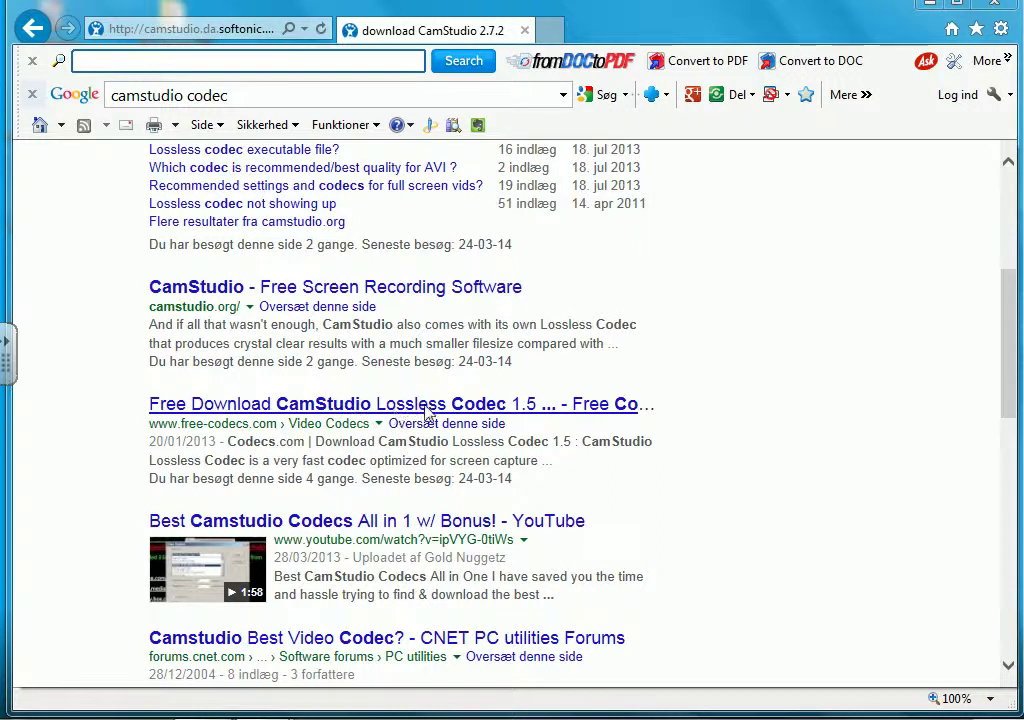
{"action": "left_click", "coordinate": [488, 407]}
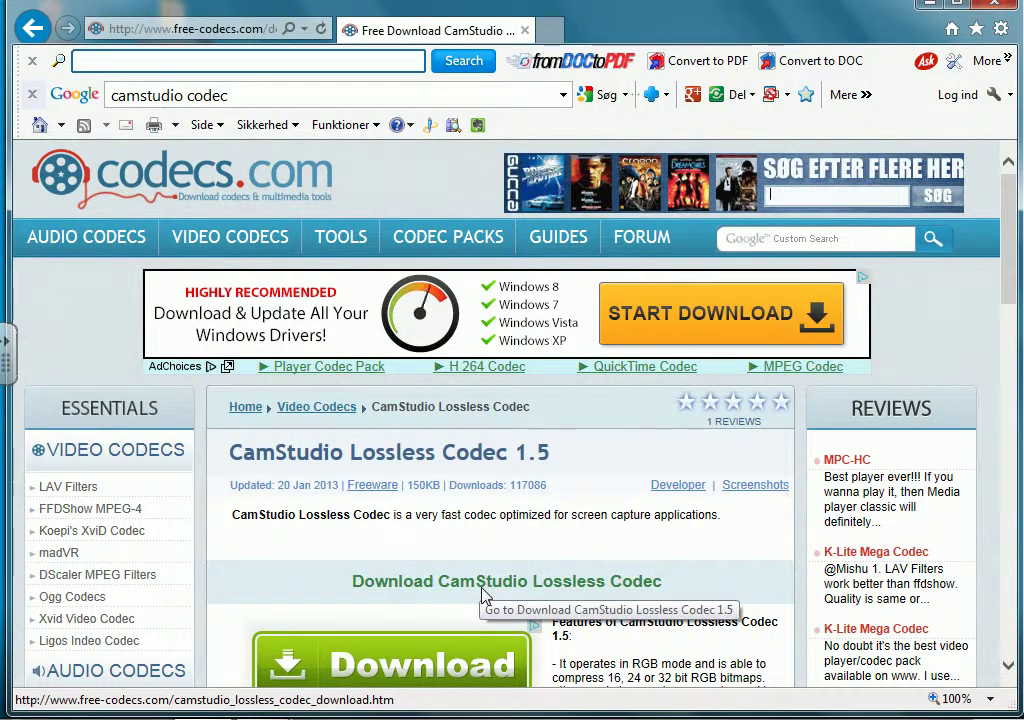
{"action": "left_click", "coordinate": [490, 588]}
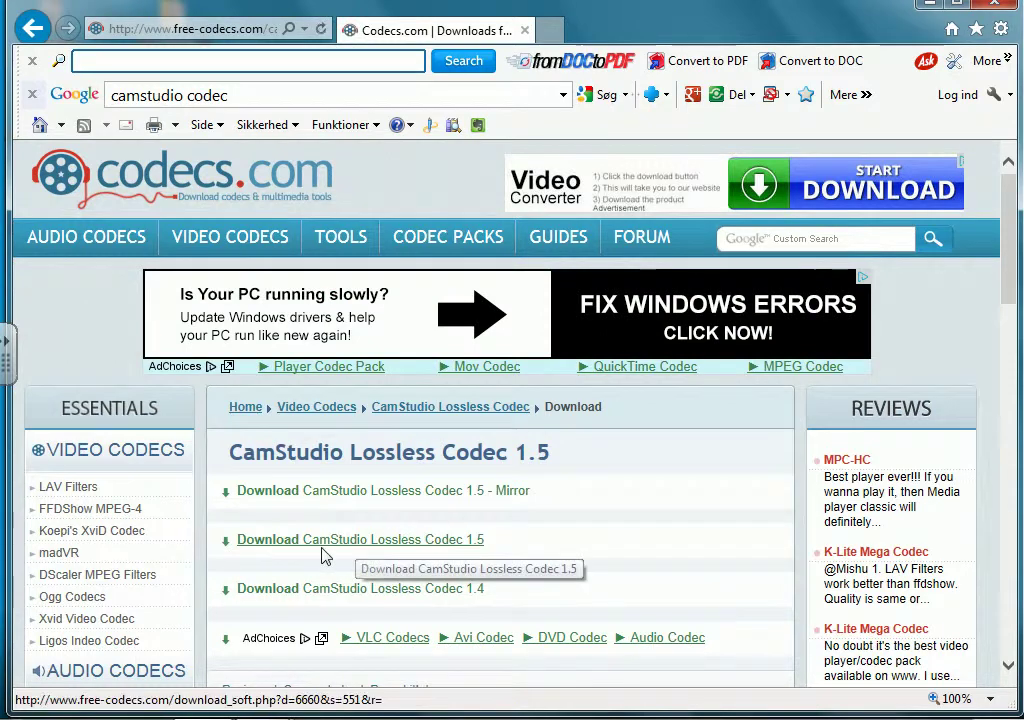
Download the non-mirror CamStudio Lossless Codec 1.5, run CamStudioCodec_1.5_Setup.exe directly, and close the browser.
{"action": "left_click", "coordinate": [333, 548]}
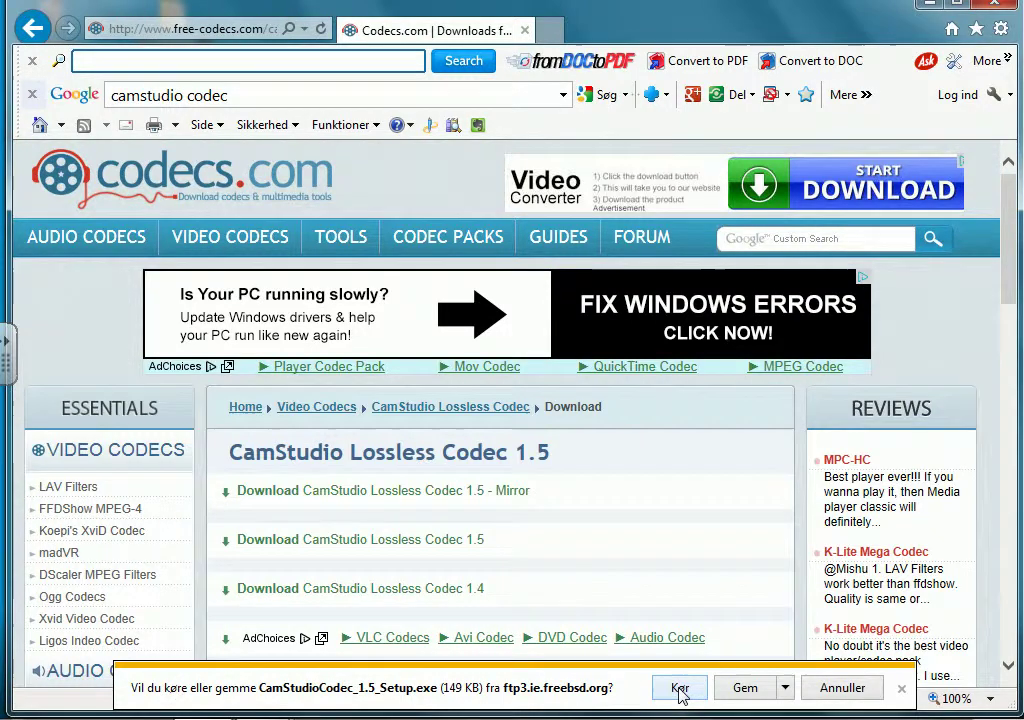
{"action": "left_click", "coordinate": [680, 690]}
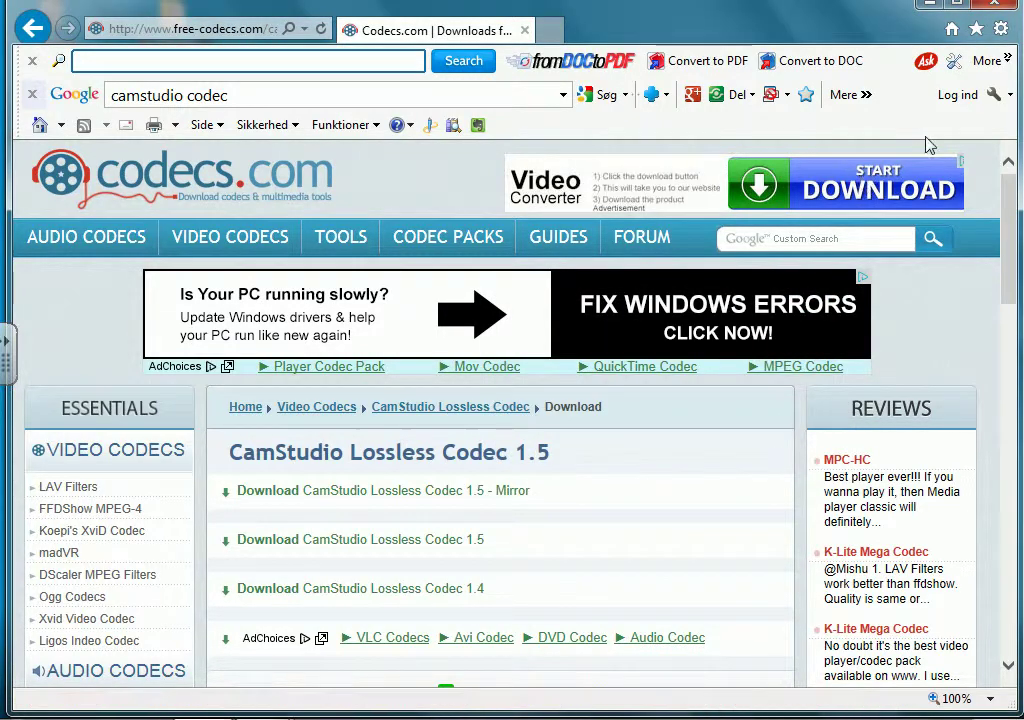
{"action": "left_click", "coordinate": [996, 10]}
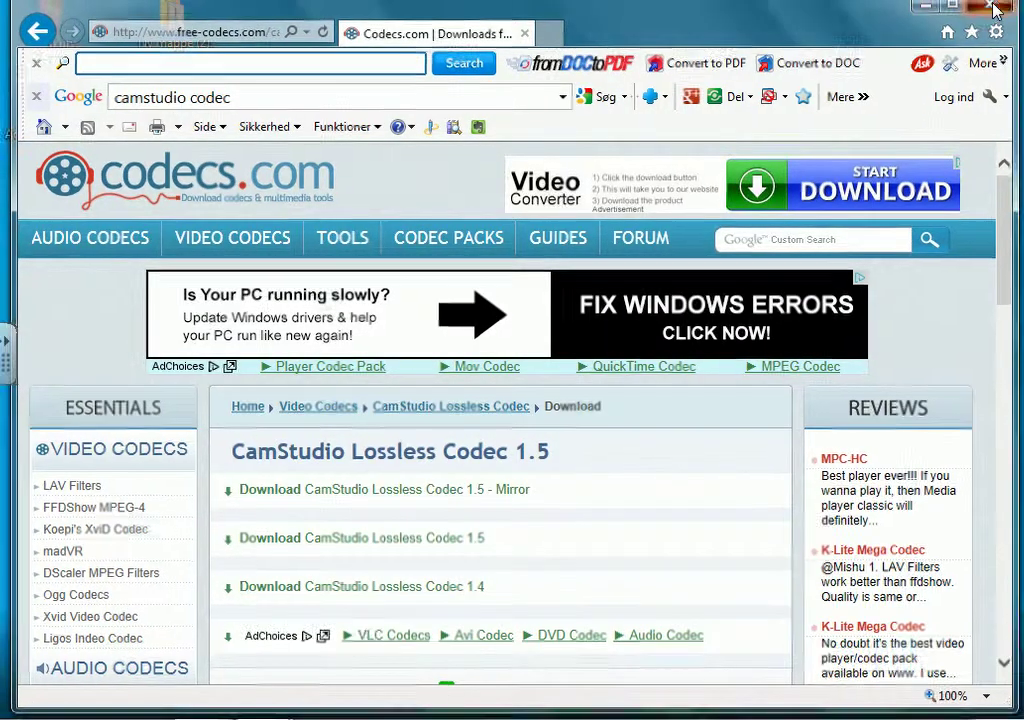